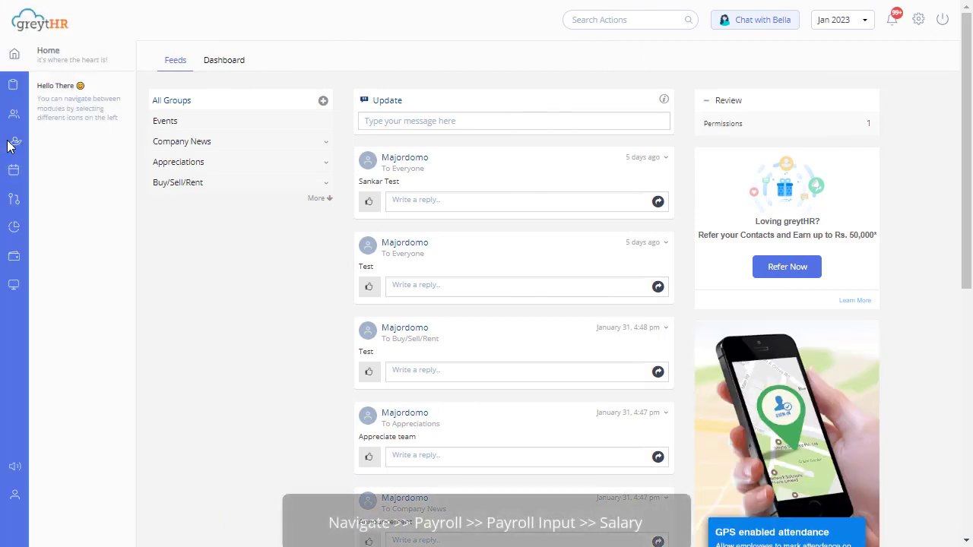
From Payroll Inputs > Salary, start updating the employee's Jan 2023 salary
left_click(15, 142)
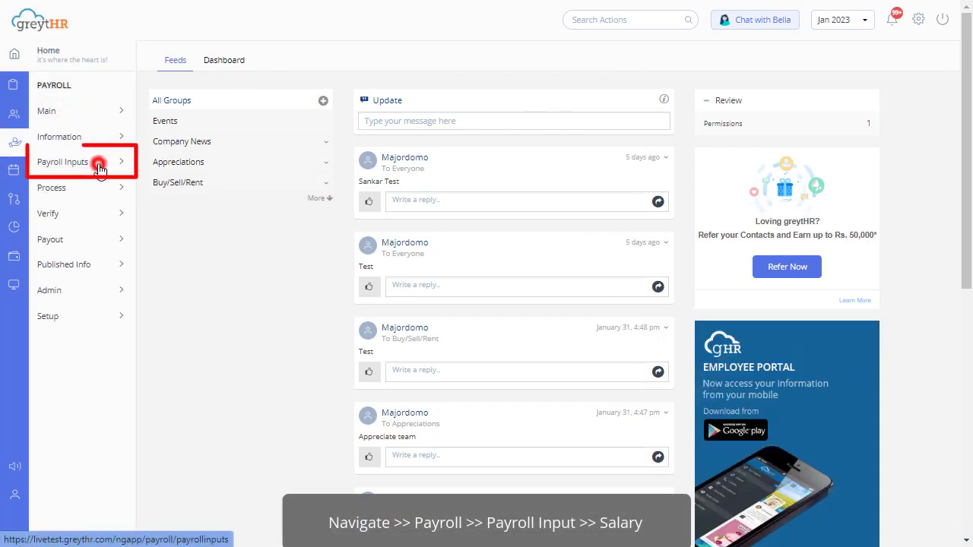
left_click(97, 164)
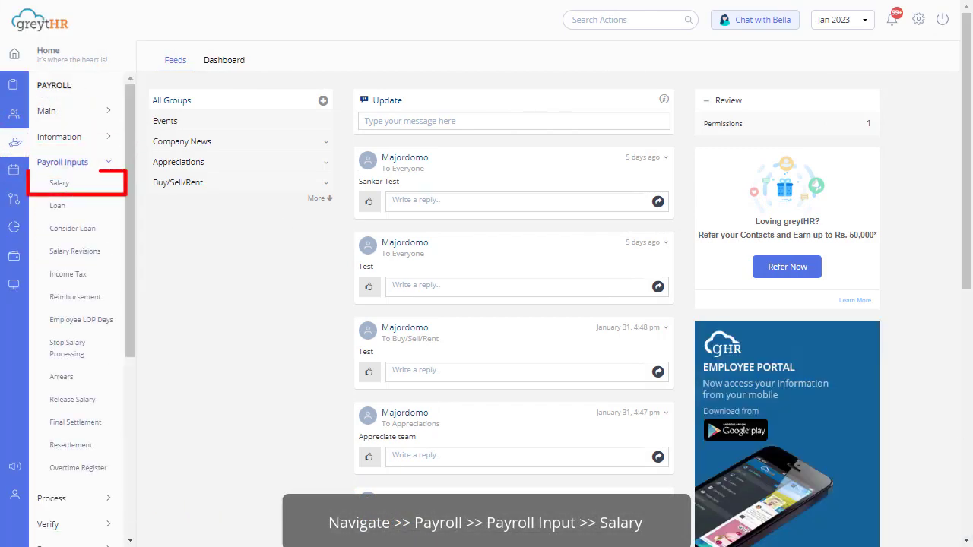
left_click(67, 183)
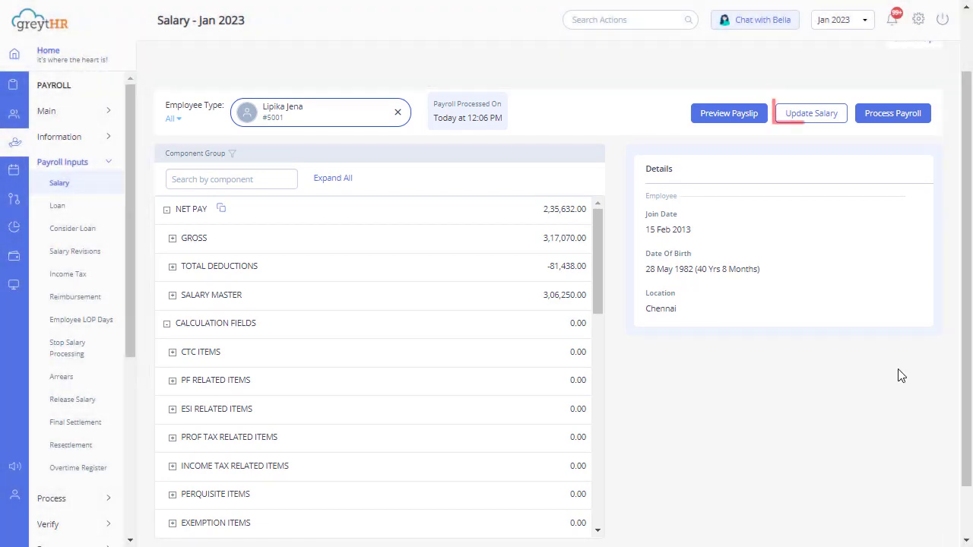
left_click(812, 118)
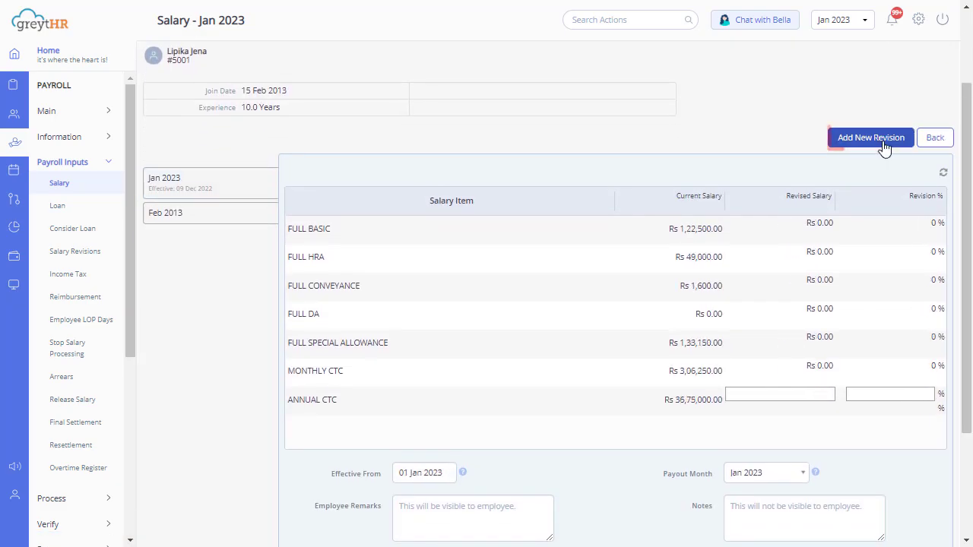
Add a new revision with a 5% Annual CTC increase, raising CTC to 3858750.00
left_click(883, 144)
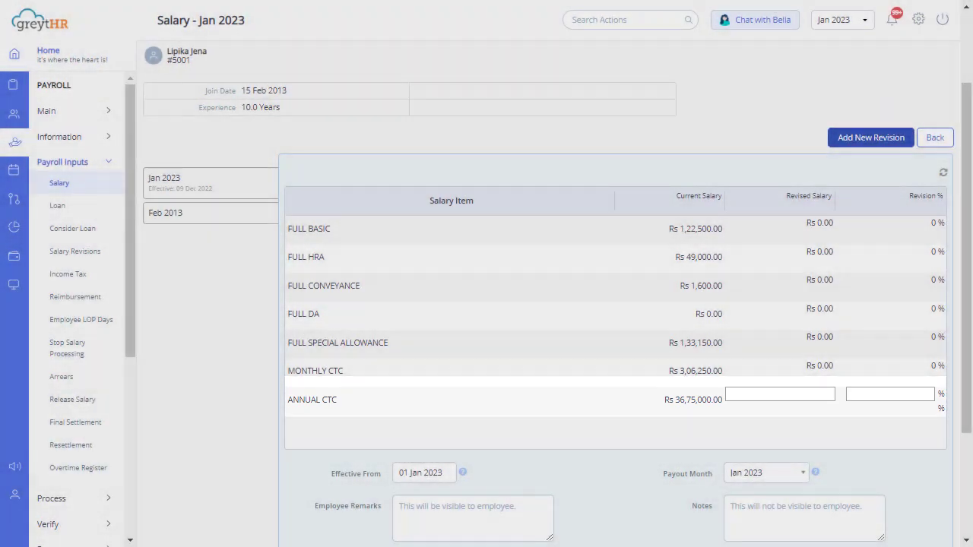
left_click(889, 393)
type("5")
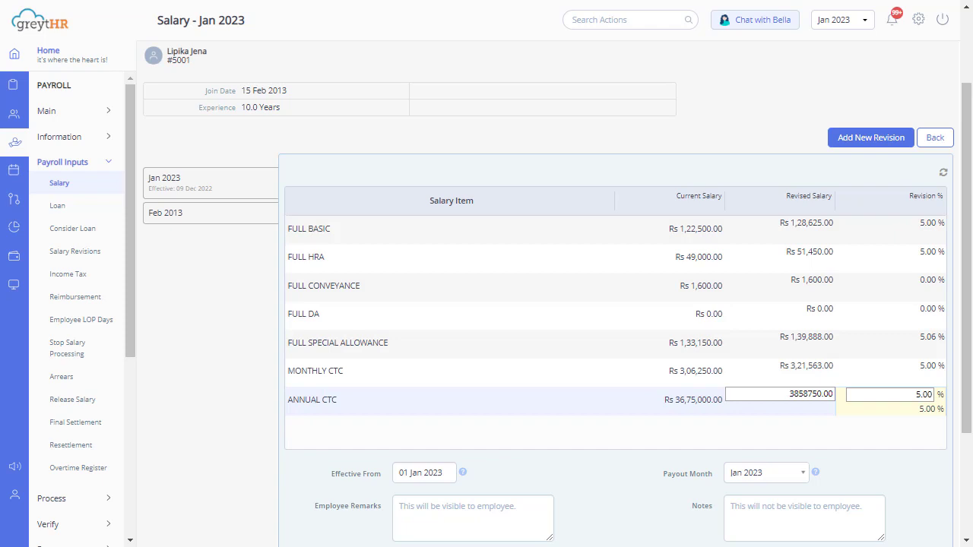
scroll(547, 303, "down", 1)
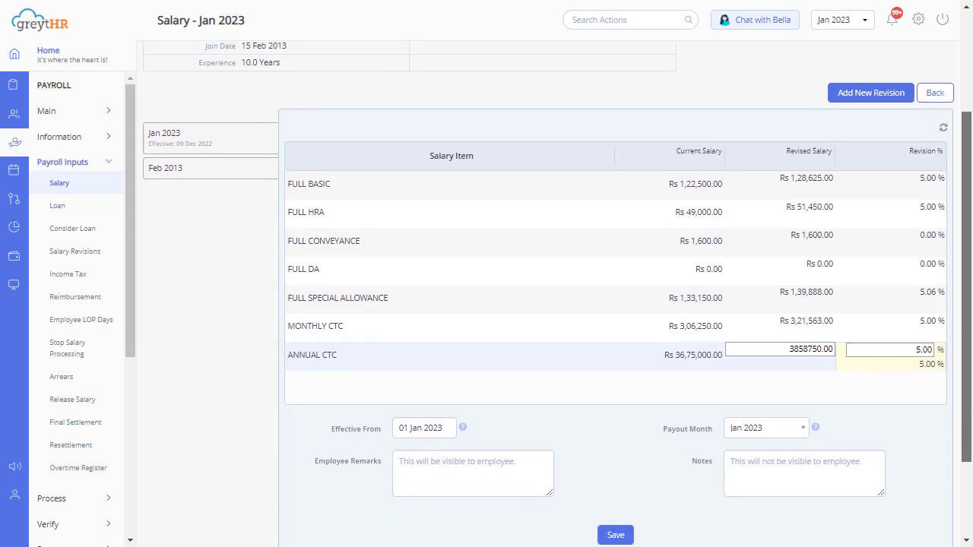
scroll(547, 304, "down", 1)
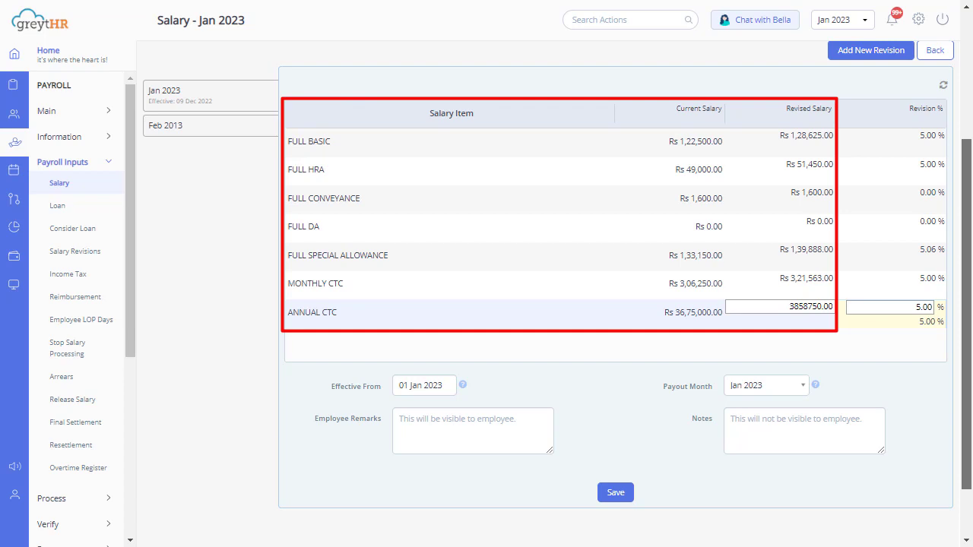
Set the revision's effective-from date to 10 Nov 2022 and payout month to Jan 2023
left_click(439, 386)
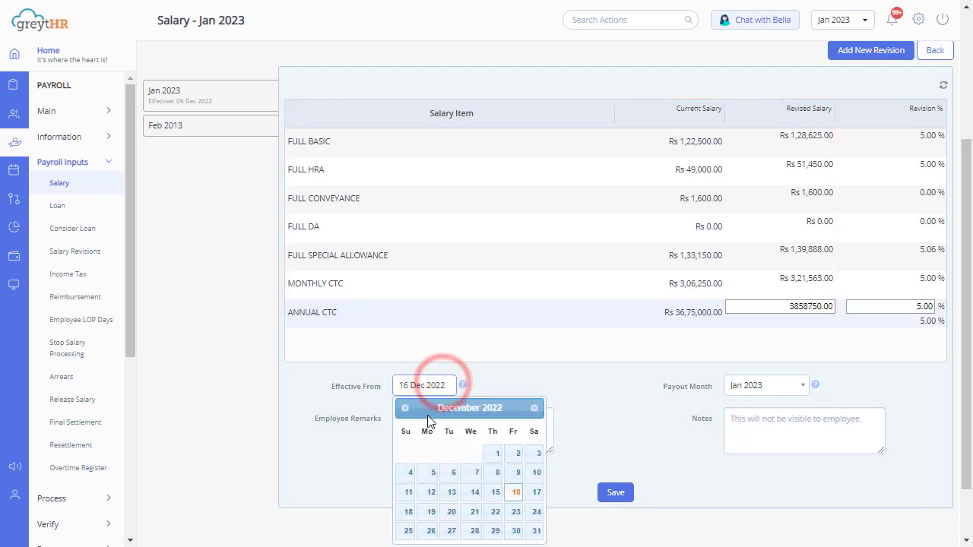
left_click(508, 493)
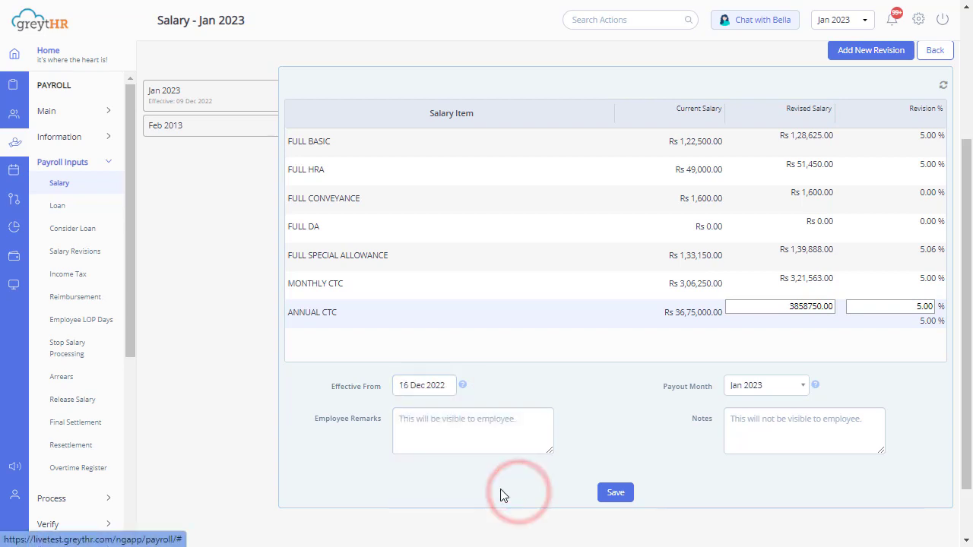
left_click(763, 397)
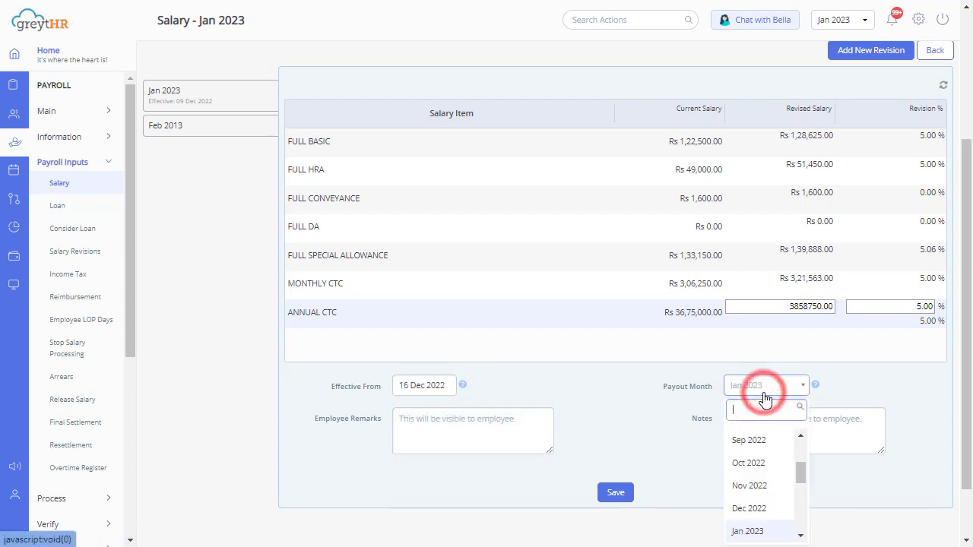
left_click(772, 532)
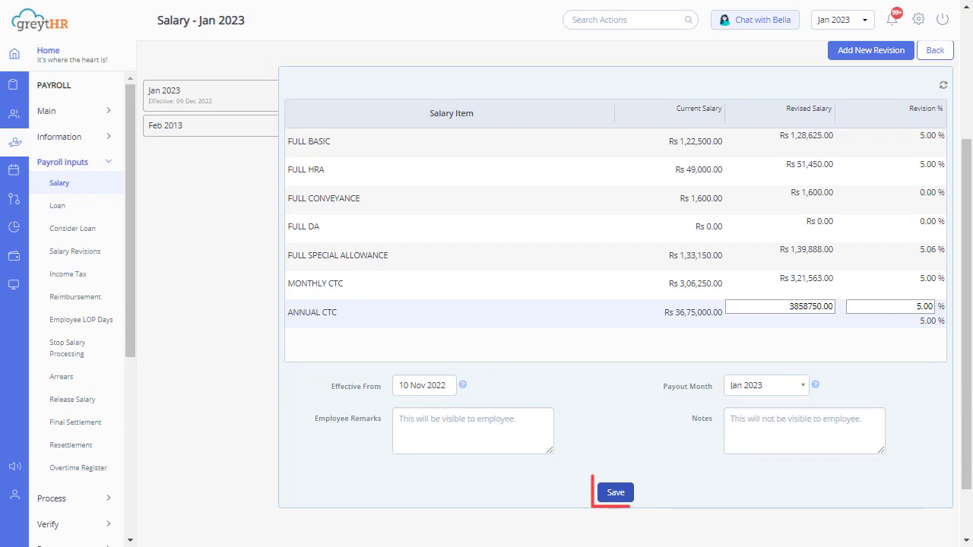
Save the salary revision and proceed with arrears from 10 Nov 2022
left_click(615, 493)
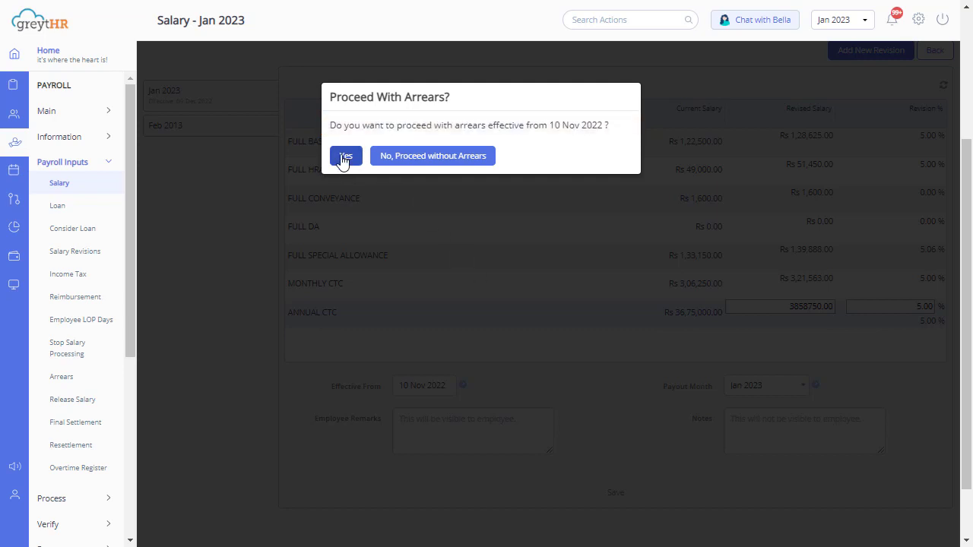
left_click(400, 157)
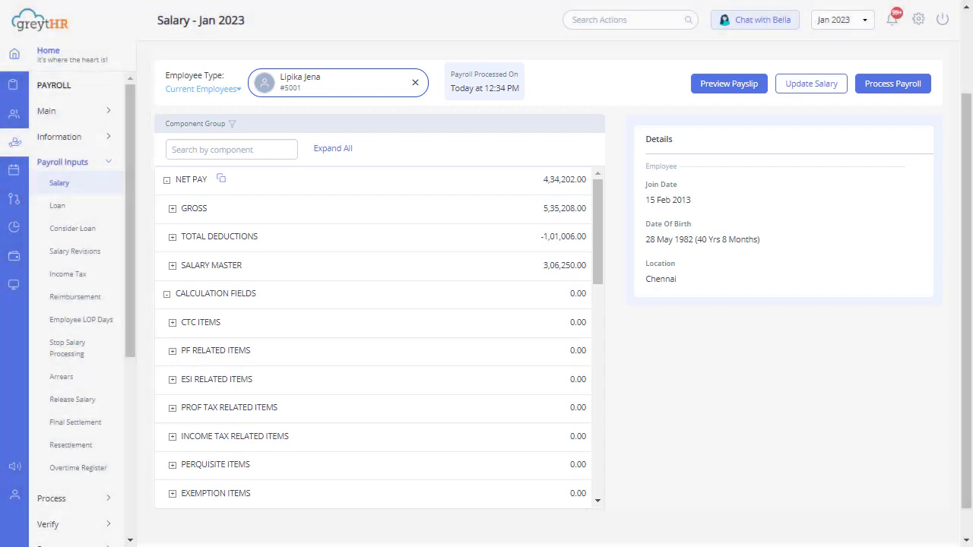
Start a Pay Arrears run effective 10 Nov 2022 and continue to employee selection
left_click(79, 380)
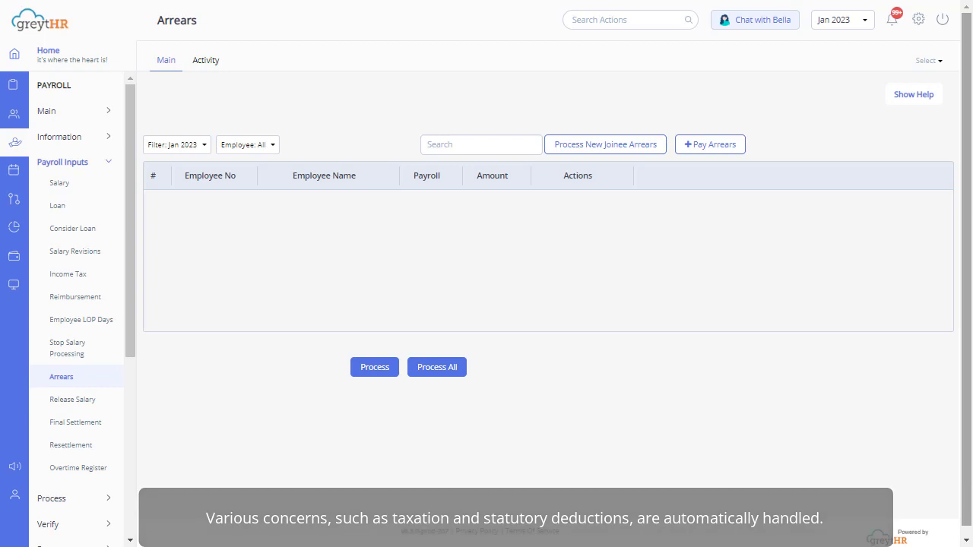
left_click(724, 152)
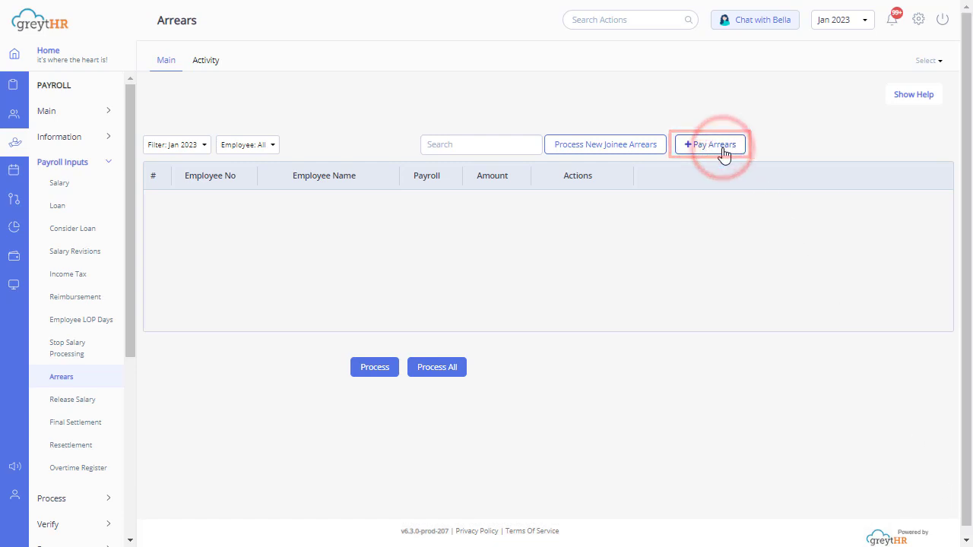
left_click(218, 262)
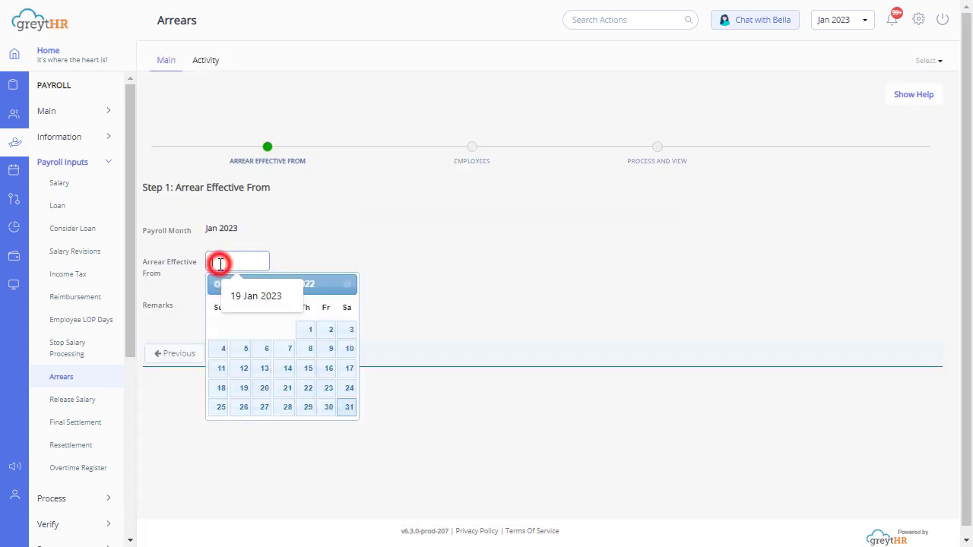
left_click(217, 284)
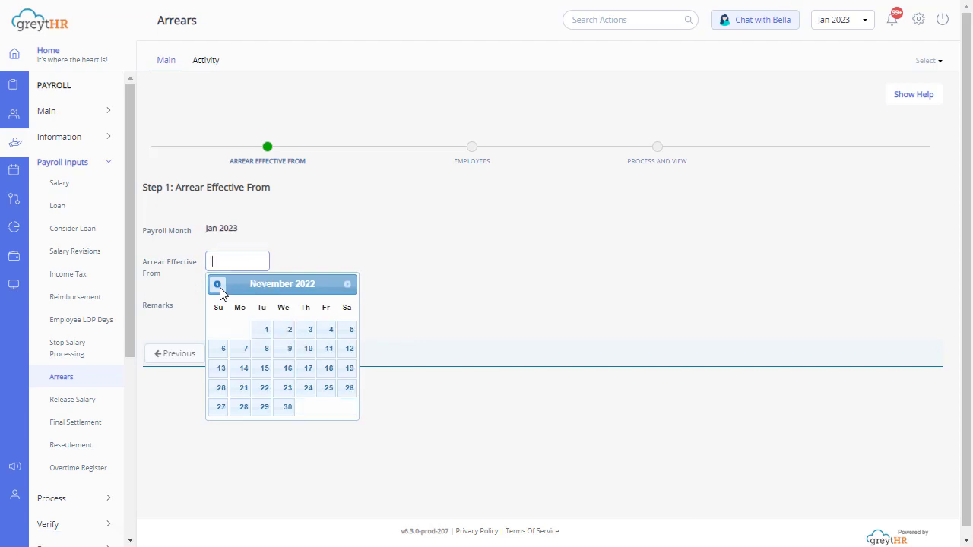
left_click(310, 348)
left_click(241, 307)
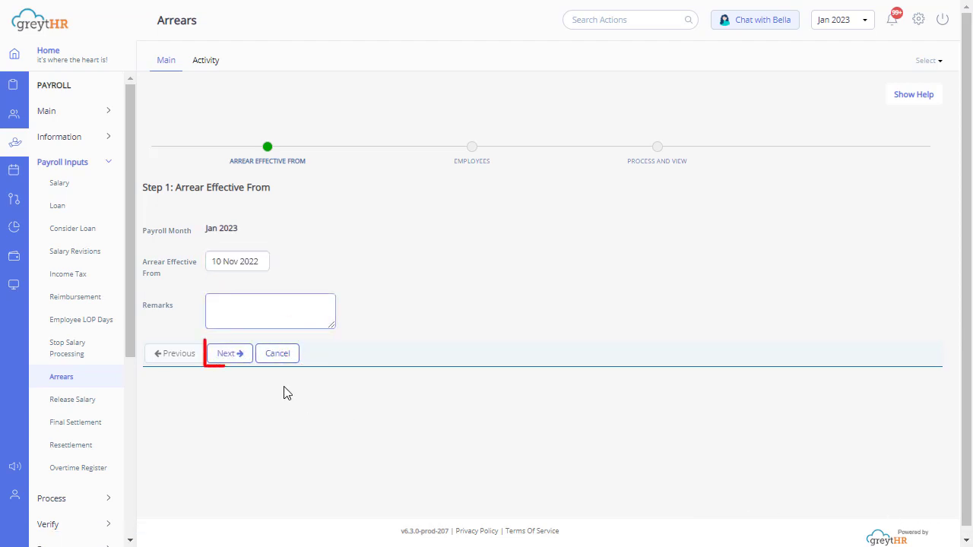
left_click(233, 357)
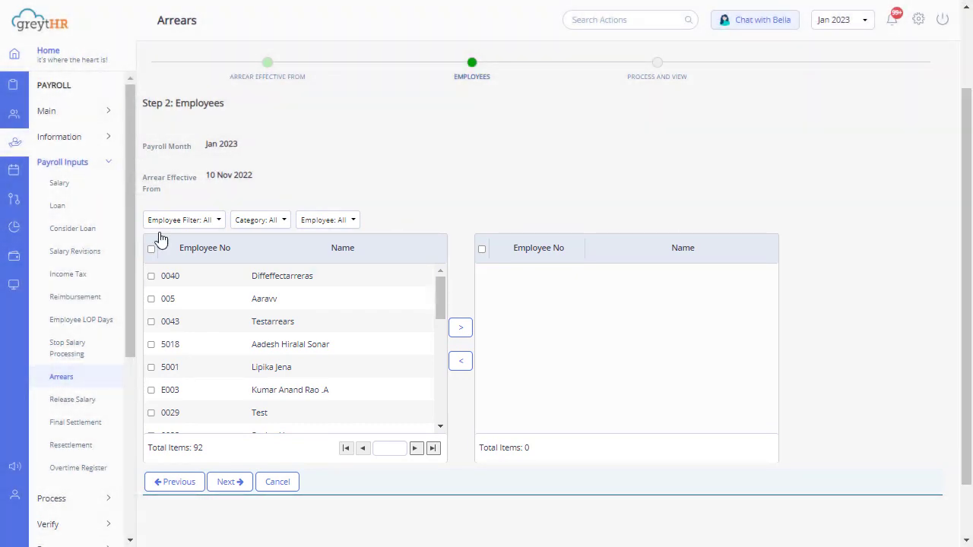
Move the revised employee into the arrears list and process 2,28,958 in arrears
left_click(215, 225)
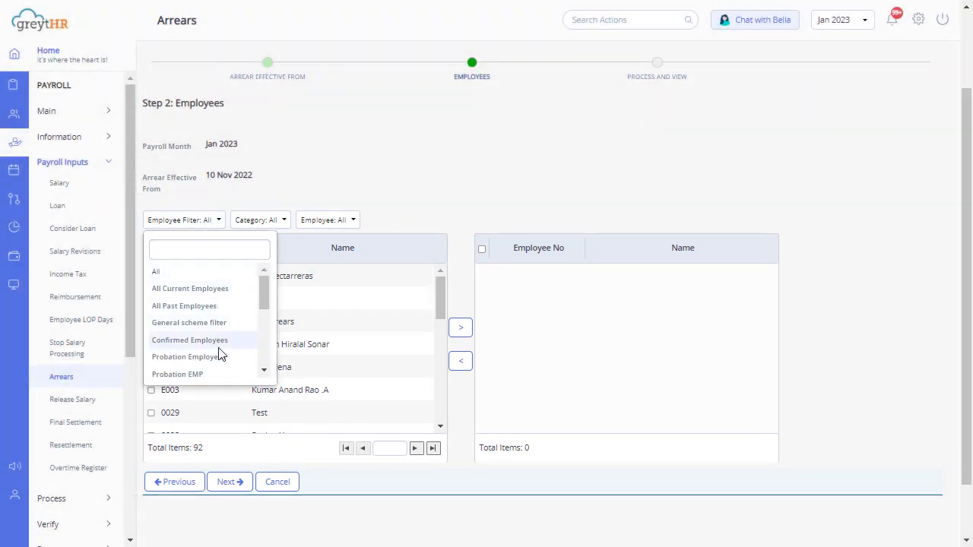
left_click(202, 272)
left_click(302, 225)
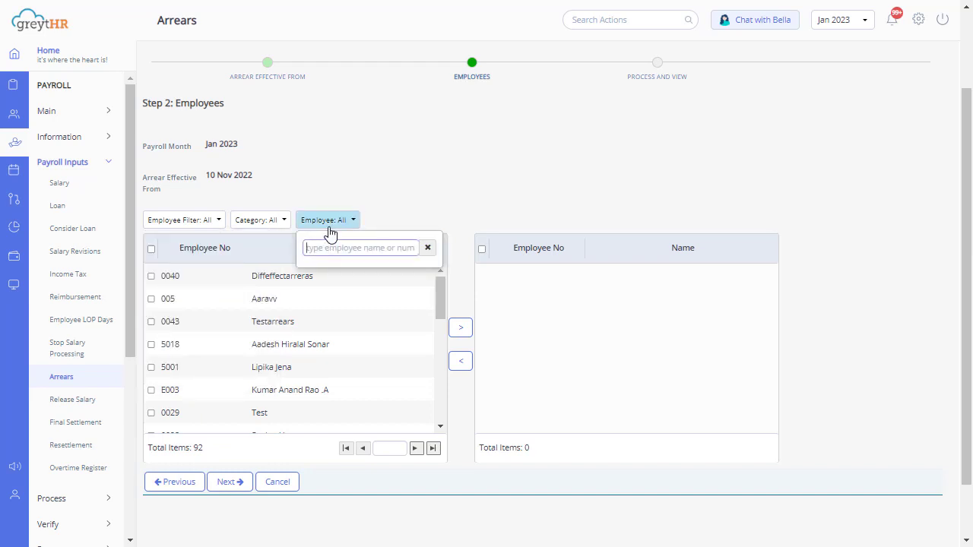
left_click(328, 223)
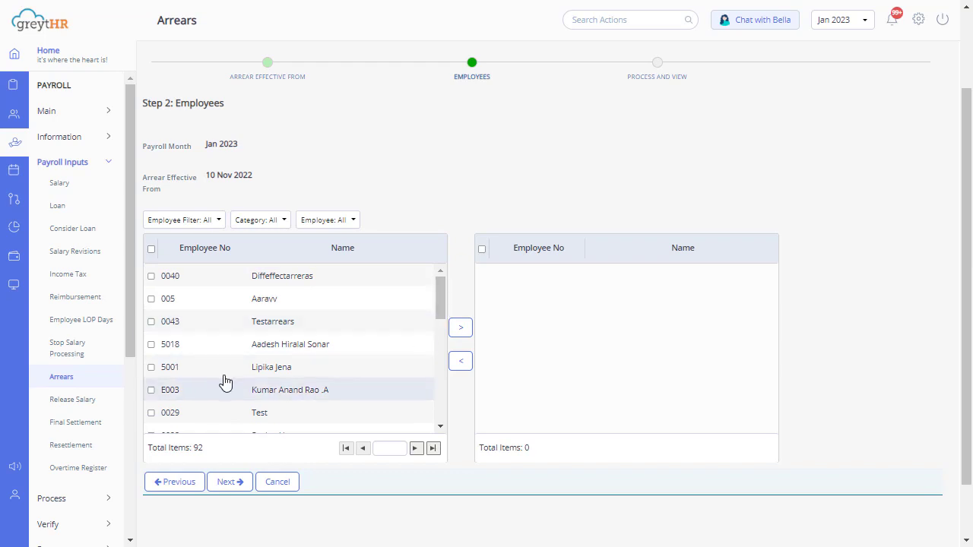
left_click(152, 368)
left_click(459, 327)
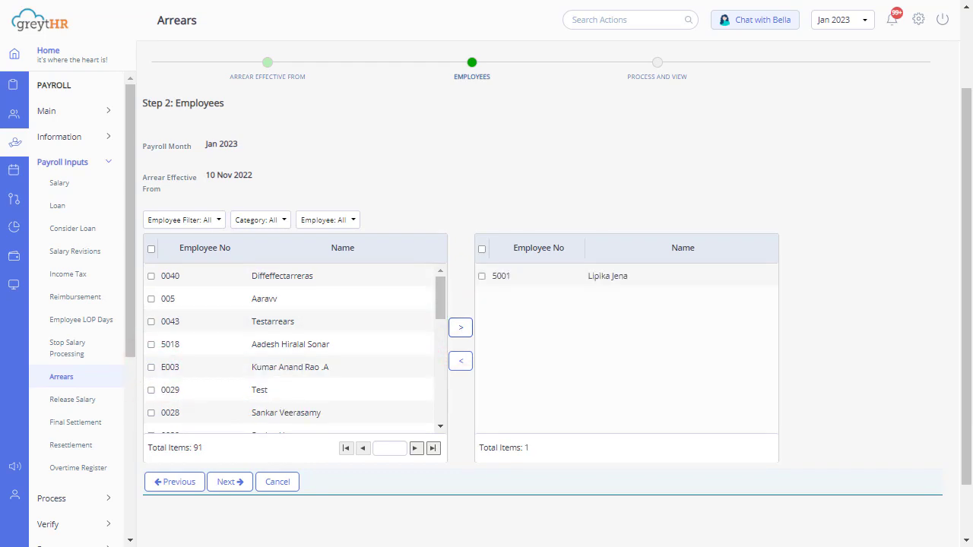
left_click(232, 484)
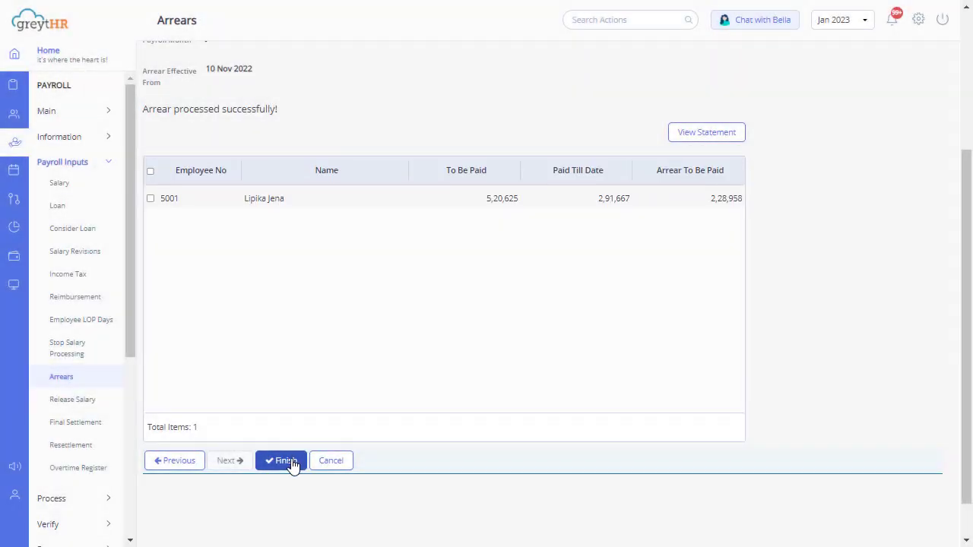
Finish the arrears wizard, process the Jan 2023 arrears batch, and bring up action search
left_click(286, 462)
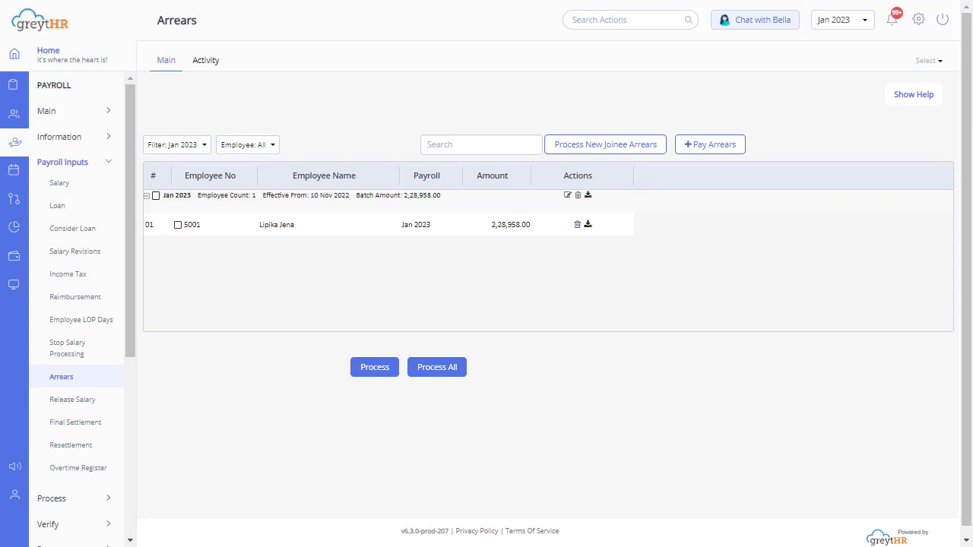
left_click(155, 195)
left_click(386, 367)
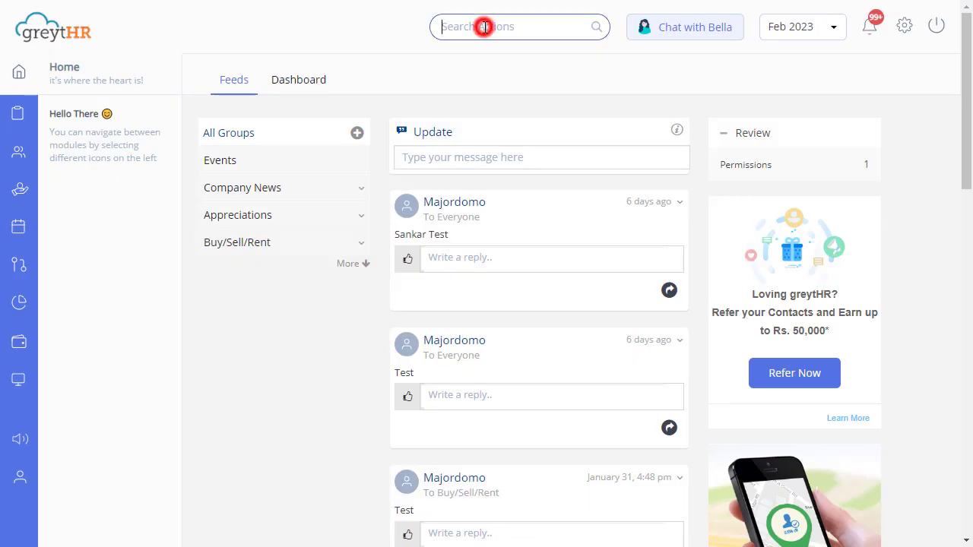
left_click(453, 28)
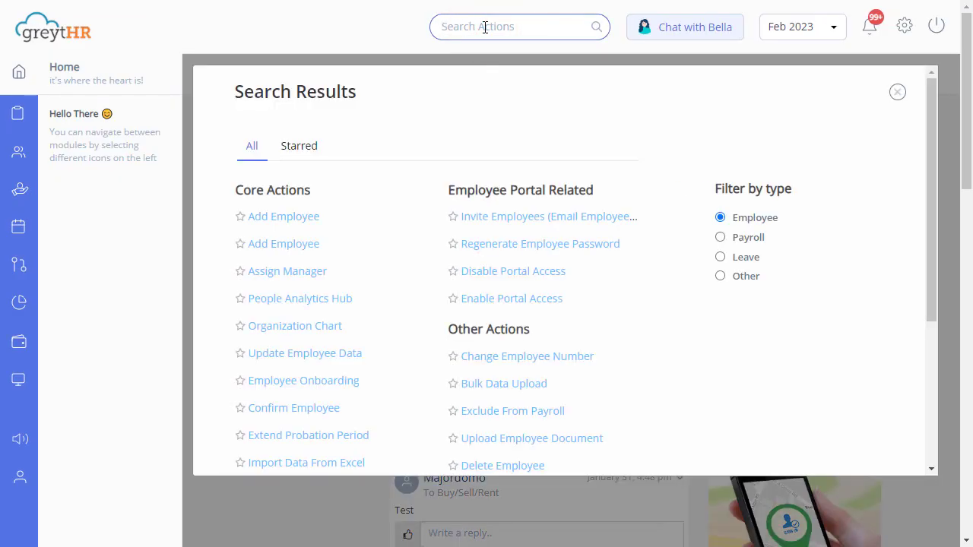
Search 'im' for the Excel importer, choose Add/Revise Salary, and download its sample file
type("im")
left_click(335, 180)
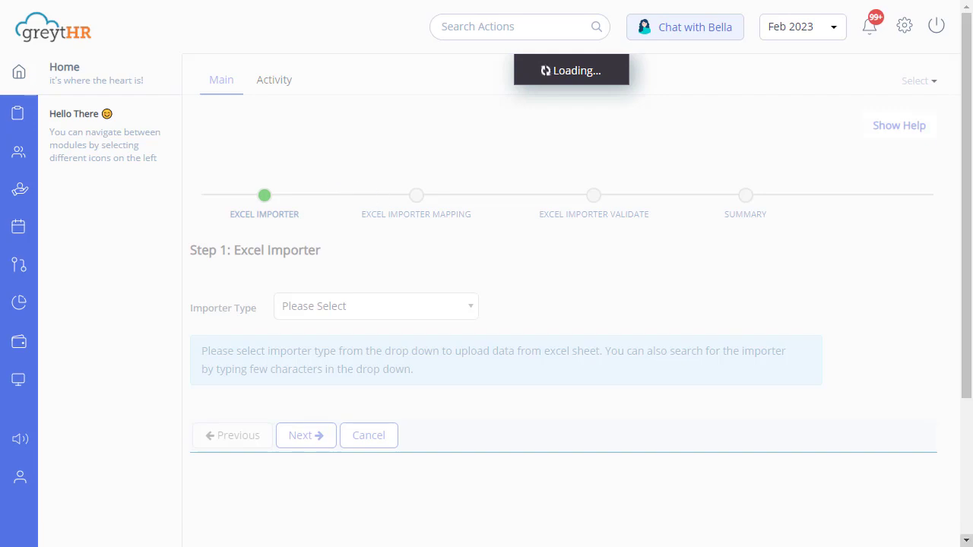
left_click(327, 307)
type("Add")
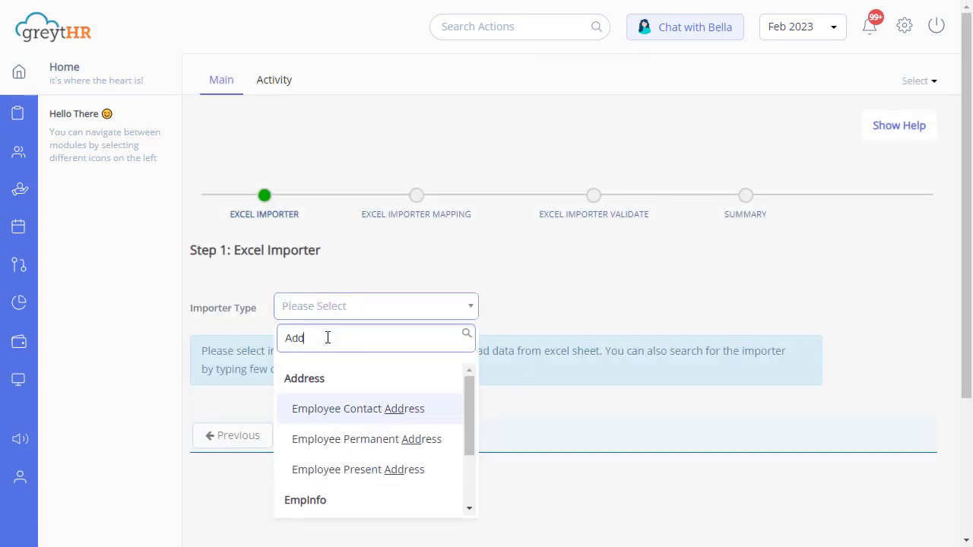
left_click(468, 439)
left_click_drag(468, 460, 461, 497)
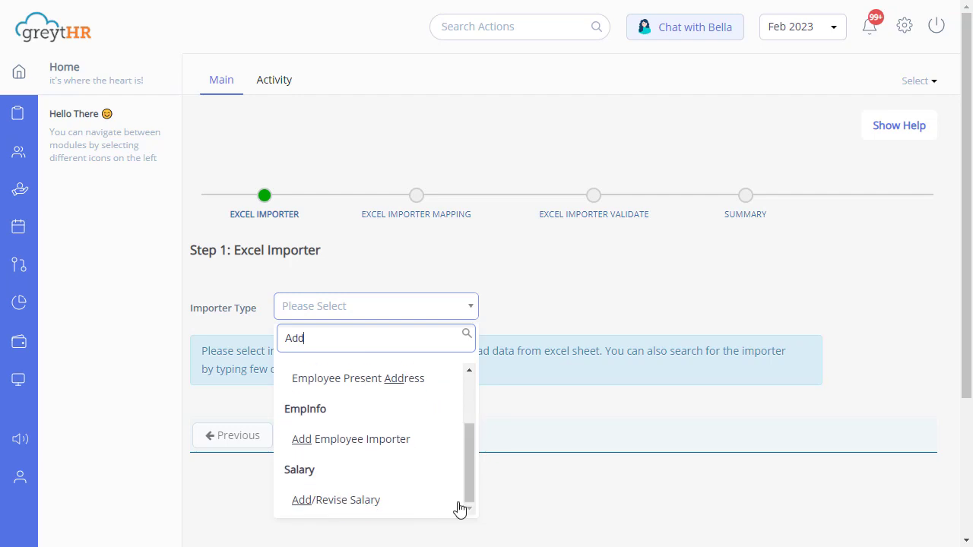
left_click(374, 509)
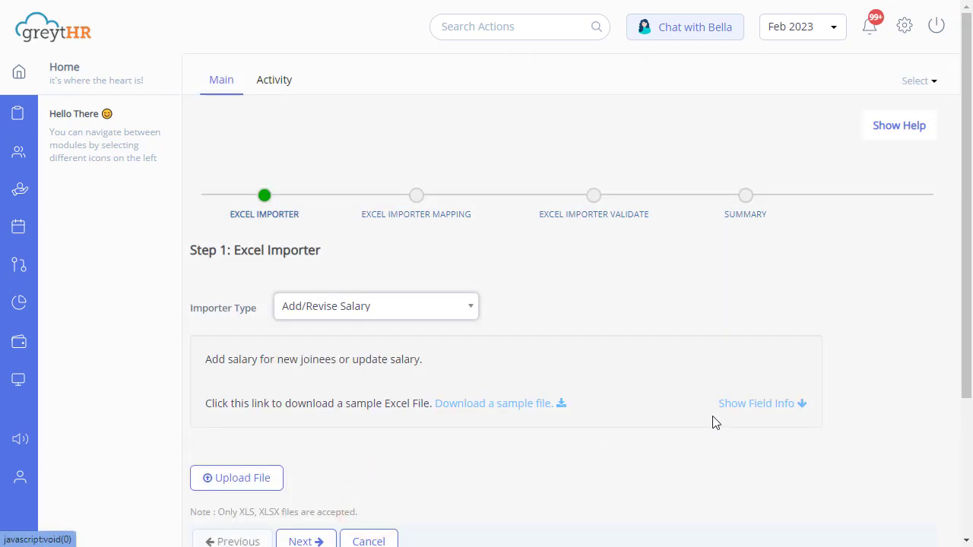
left_click(523, 411)
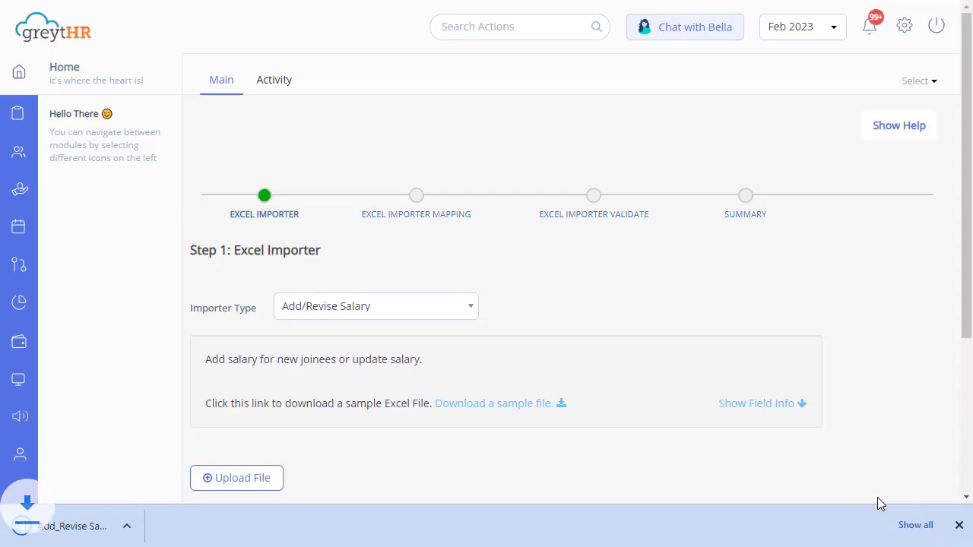
Delete the sample notes block and select the six employee numbers in column A
left_click(109, 527)
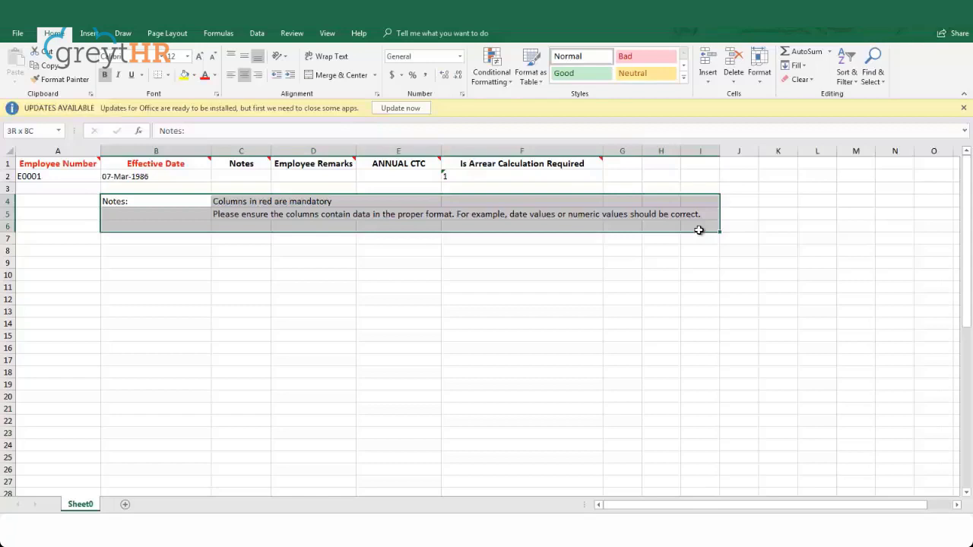
key("Delete")
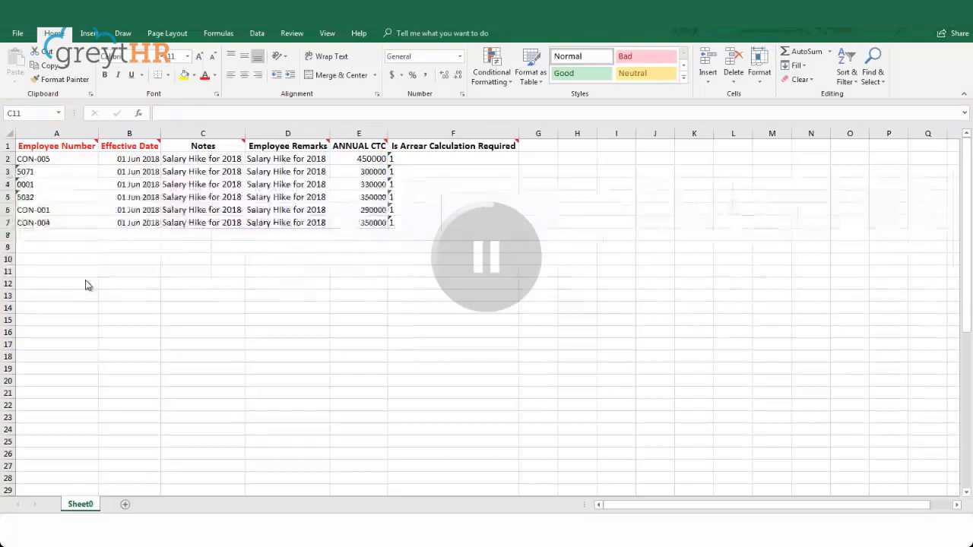
left_click_drag(63, 157, 67, 224)
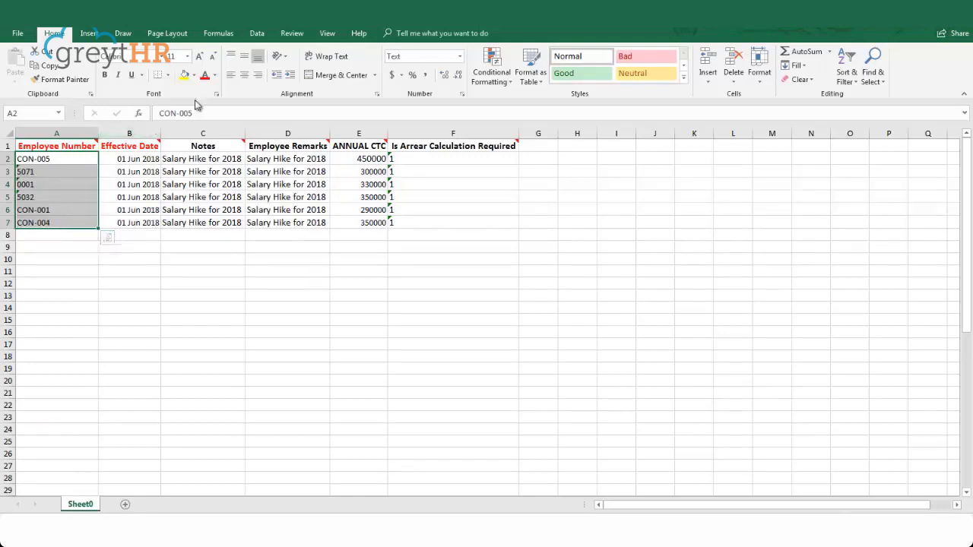
Convert the Employee Number column A2:A7 to Text format with Text to Columns
left_click(256, 35)
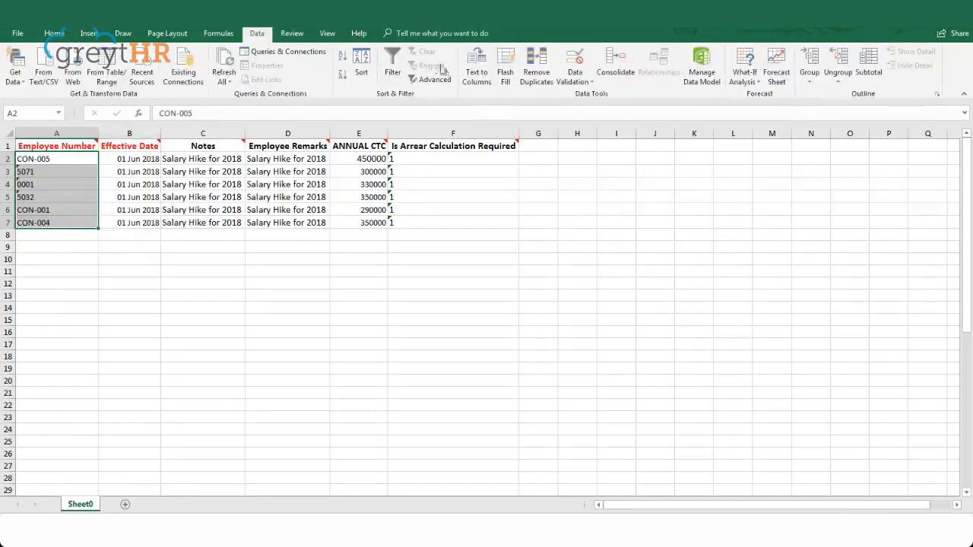
left_click(476, 72)
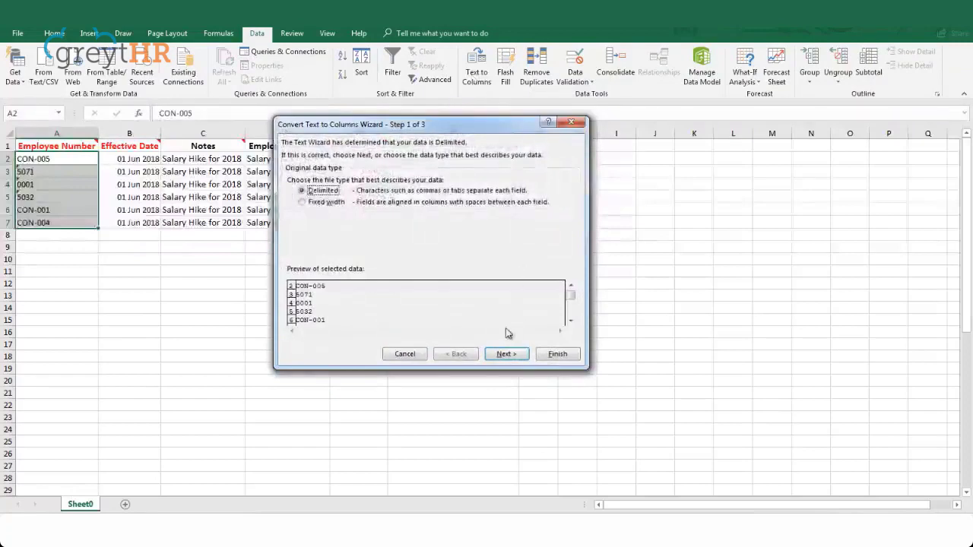
left_click(506, 354)
left_click(506, 355)
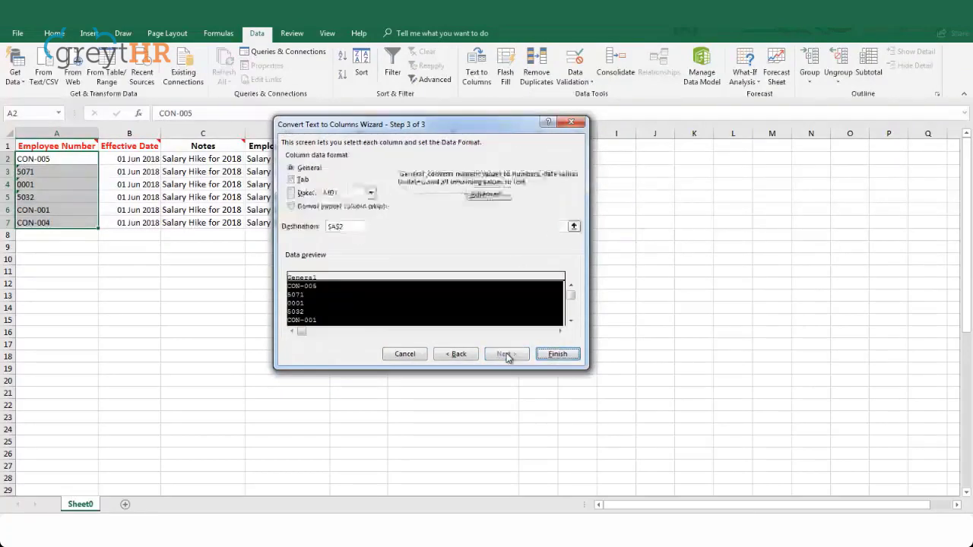
left_click(291, 180)
left_click(558, 354)
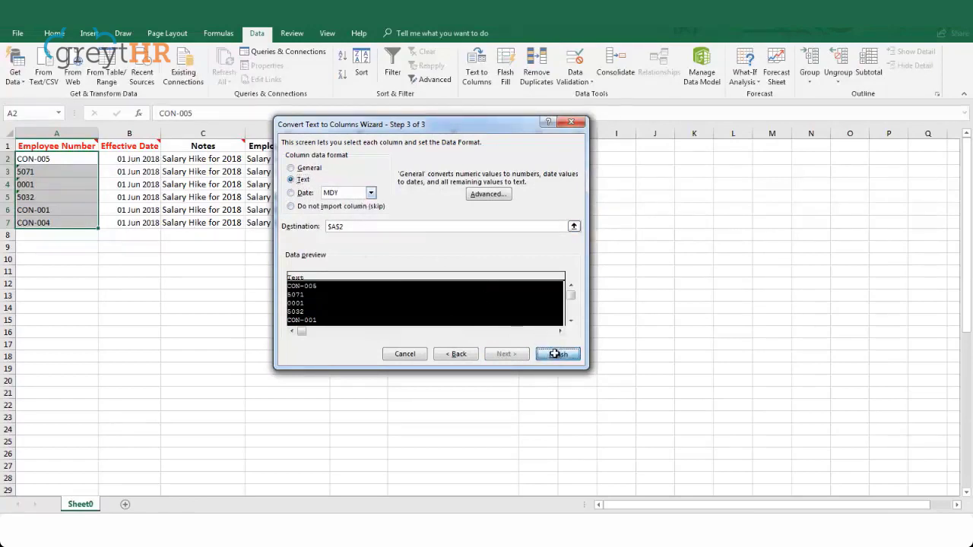
Review the Effective Date, Notes, Employee Remarks, ANNUAL CTC and arrear flag columns
left_click_drag(130, 158, 141, 219)
left_click_drag(190, 159, 193, 222)
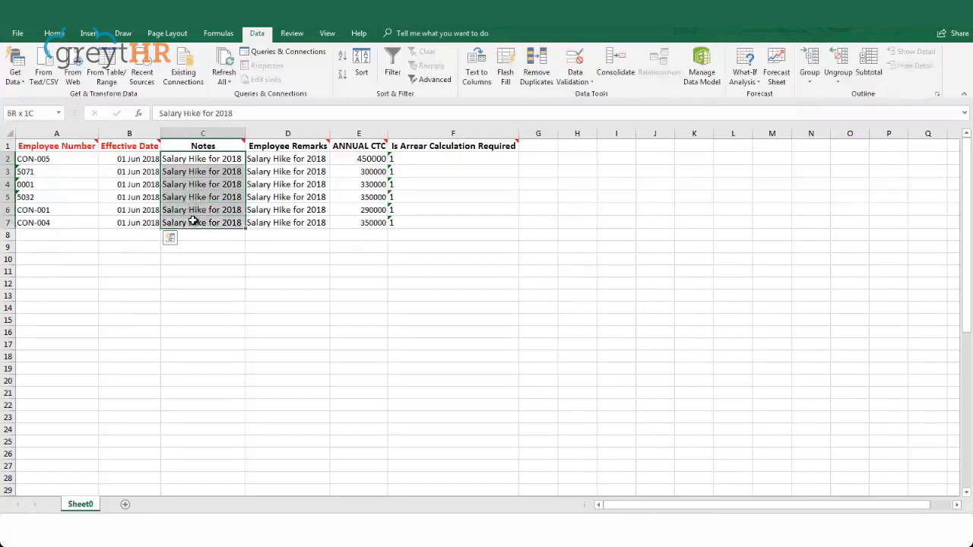
left_click_drag(283, 159, 284, 224)
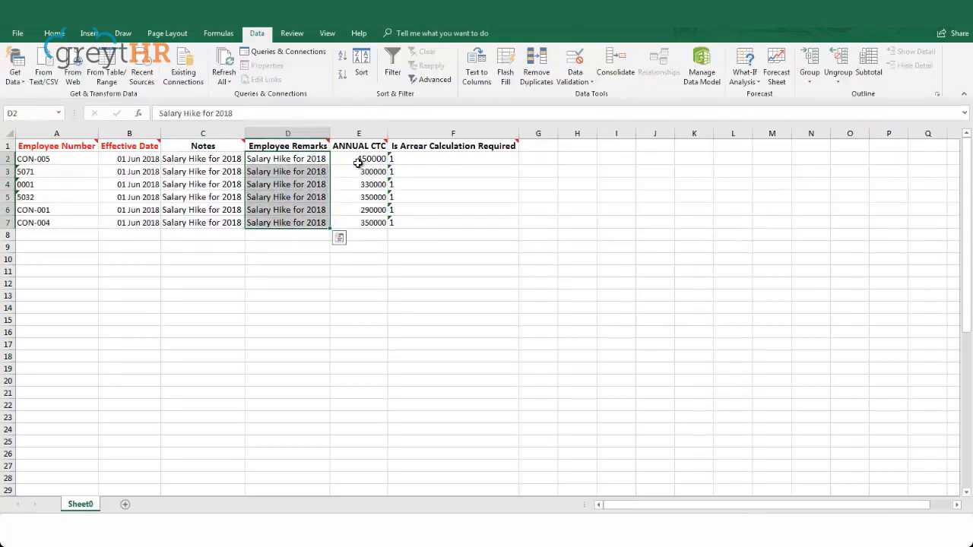
left_click_drag(358, 162, 359, 224)
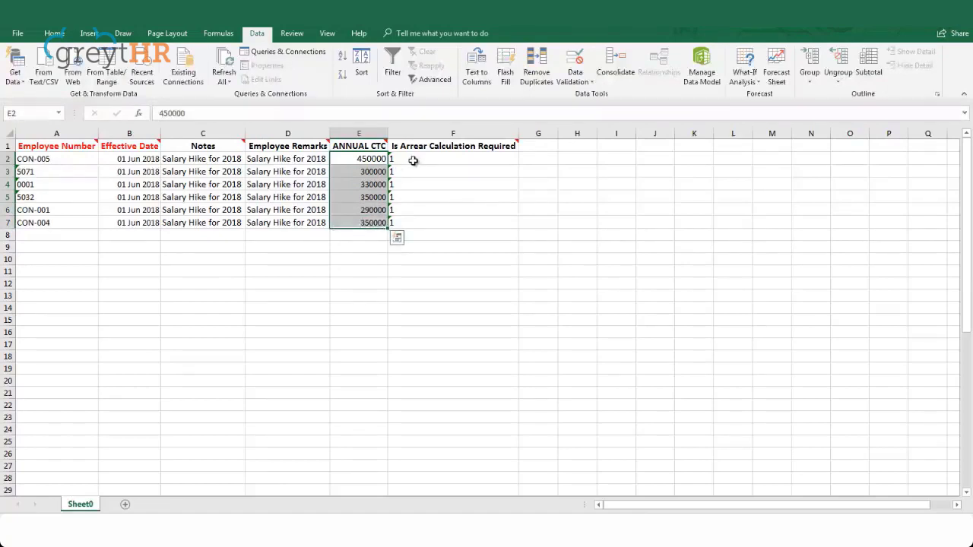
left_click_drag(413, 161, 418, 222)
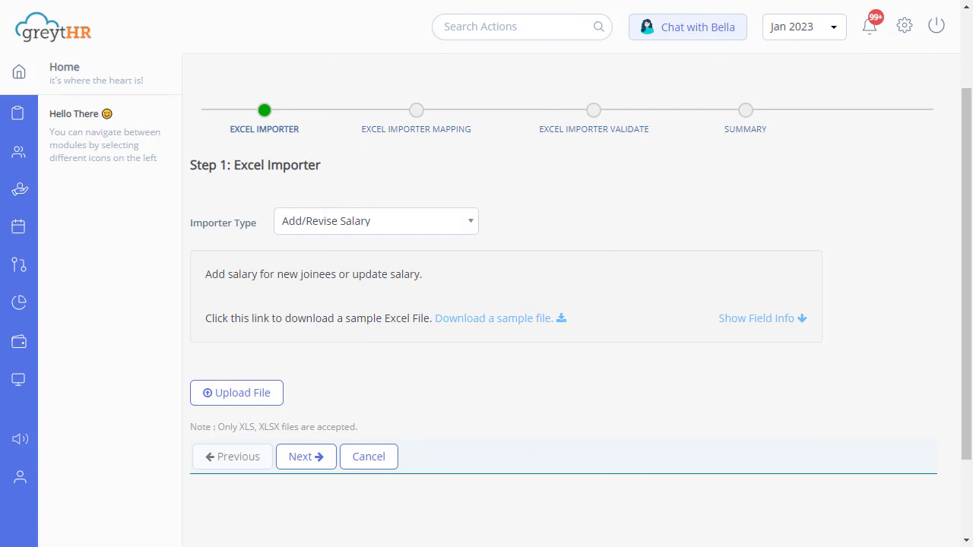
Attach the Add_Revise Salary (1) workbook from Downloads to the salary importer
left_click(253, 401)
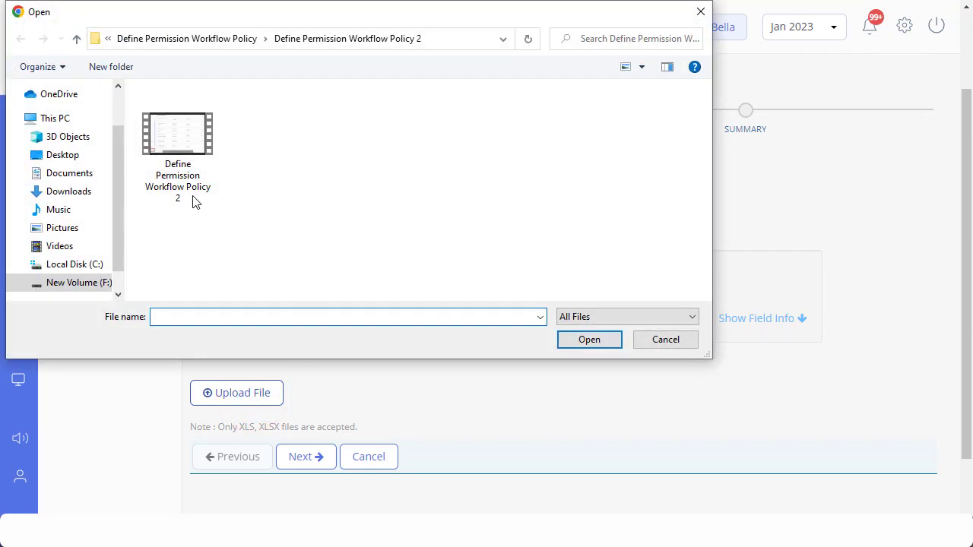
left_click(87, 194)
left_click(211, 130)
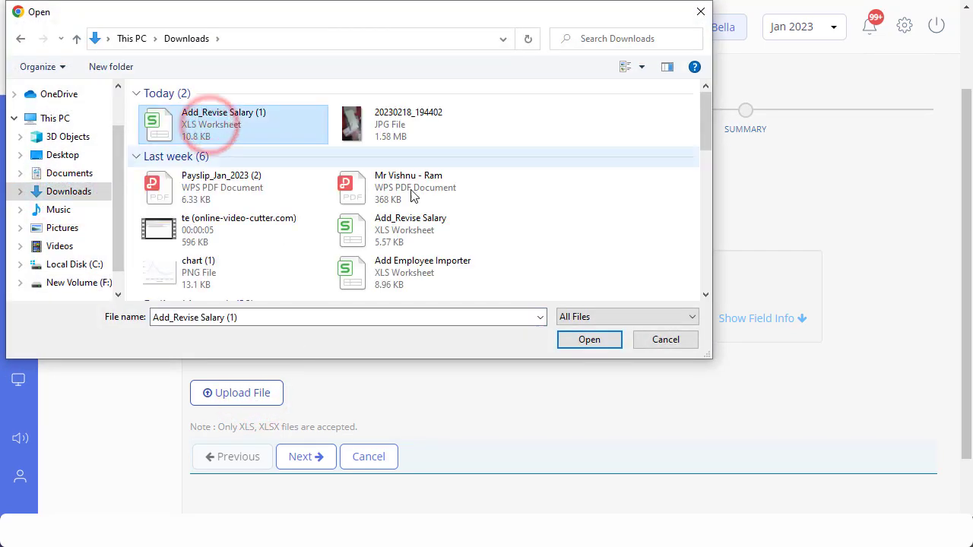
left_click(577, 340)
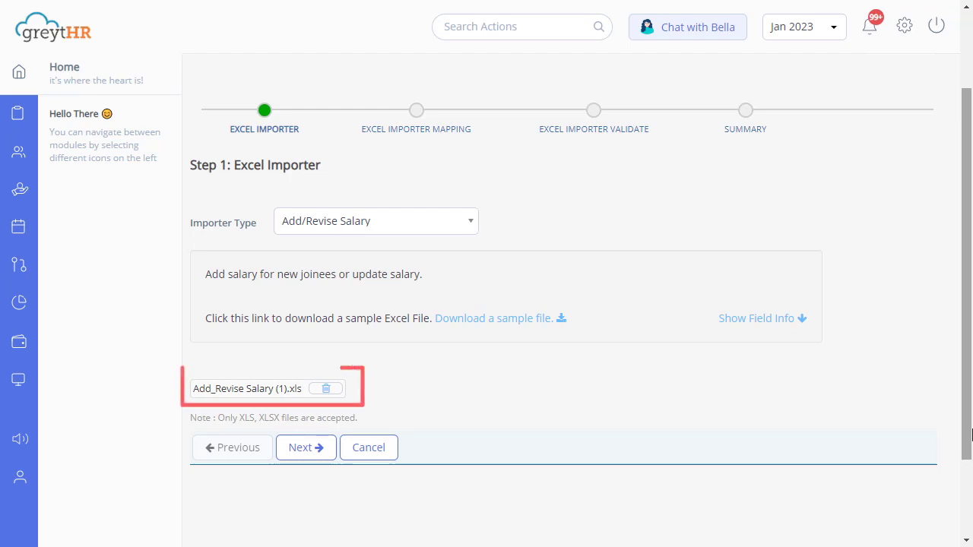
Confirm the six auto-mapped columns in the field mapping table and continue to validation
left_click(317, 449)
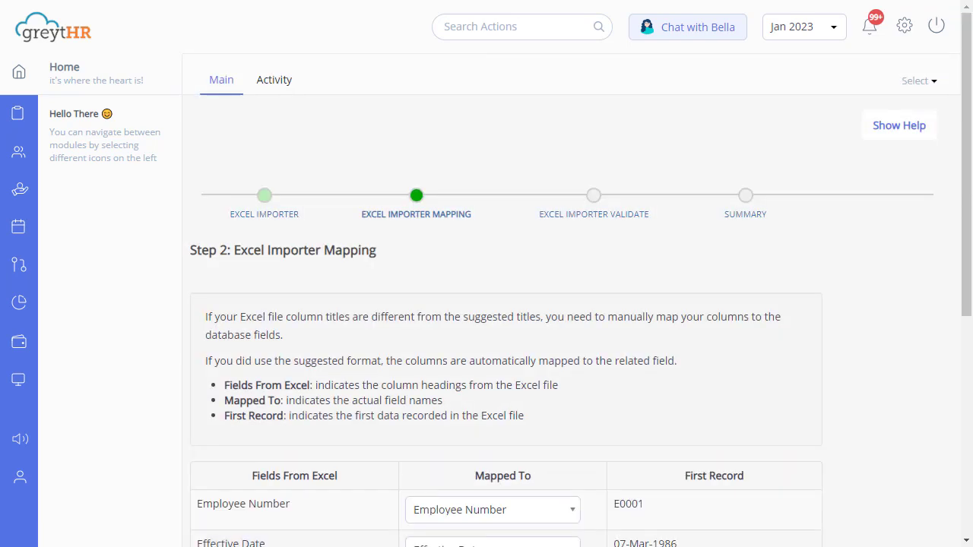
scroll(501, 304, "down", 2)
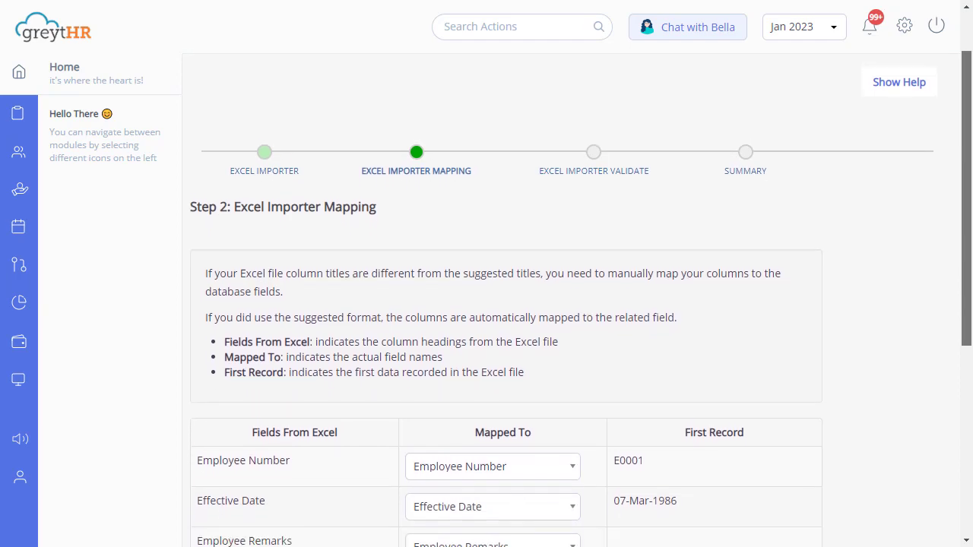
scroll(501, 304, "down", 1)
scroll(969, 430, "down", 2)
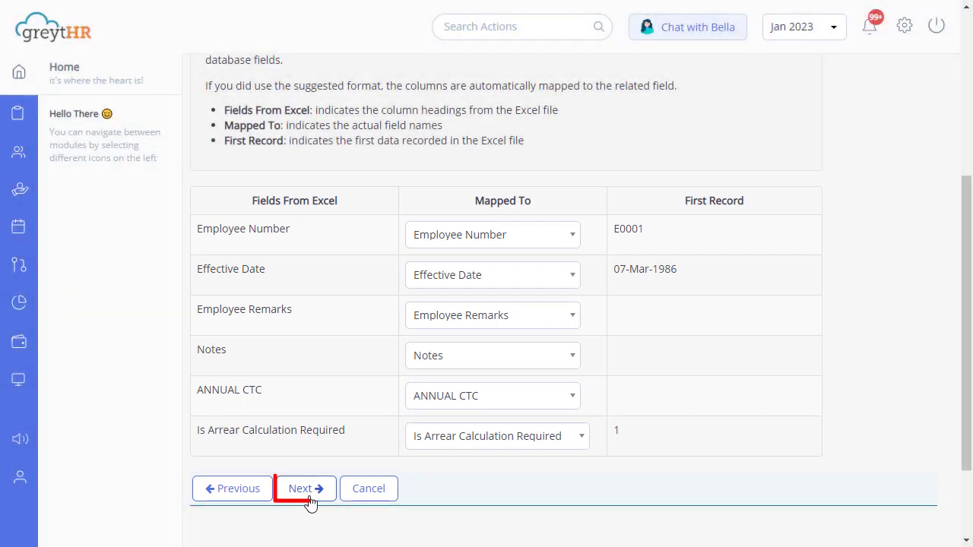
left_click(308, 496)
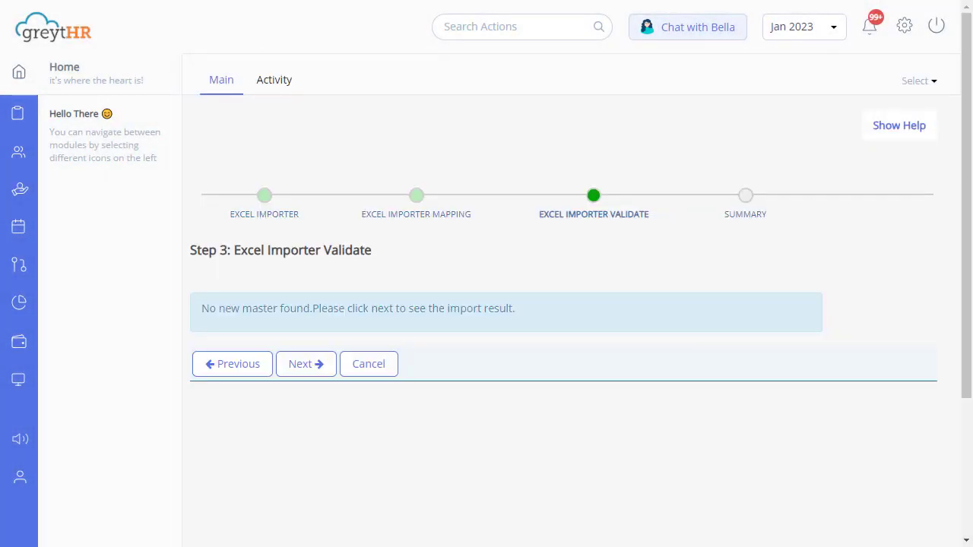
Run the import from the Validate step to update the six employees' salary revisions
left_click(307, 365)
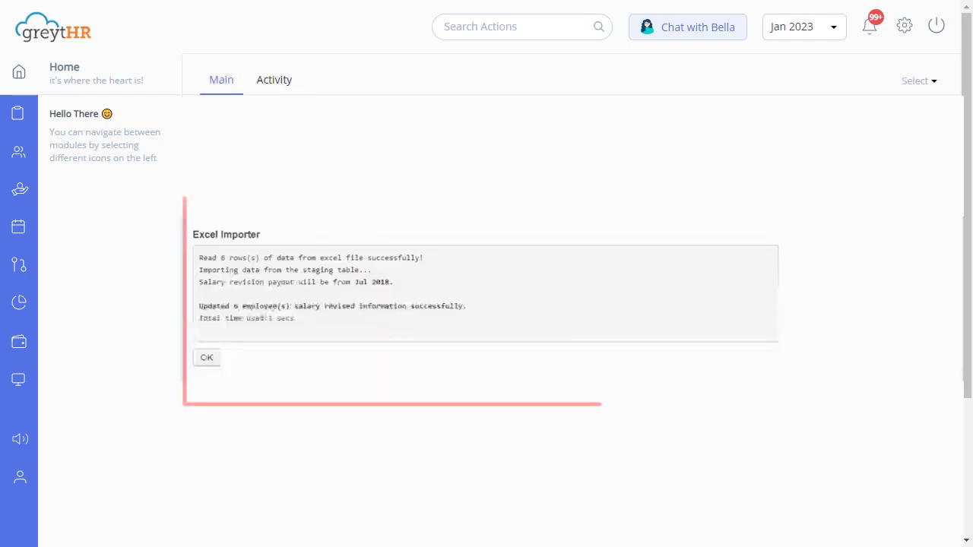